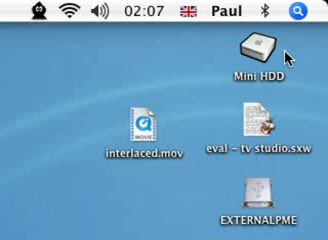
Browse Mini HDD, EXTERNALPME, Tutorials, wii programs and Lego Man, ending on Apps
{"action": "left_click", "coordinate": [268, 55]}
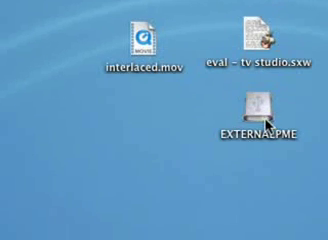
{"action": "left_click", "coordinate": [266, 122]}
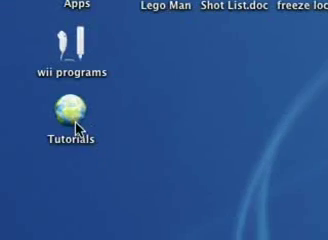
{"action": "left_click", "coordinate": [78, 127]}
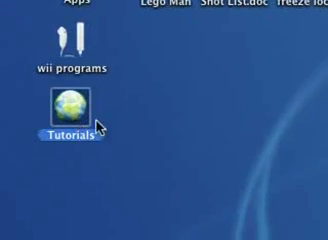
{"action": "left_click", "coordinate": [86, 125]}
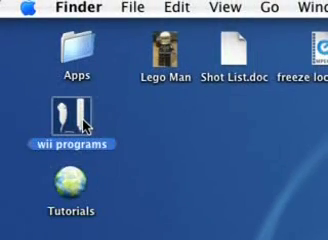
{"action": "left_click", "coordinate": [176, 58]}
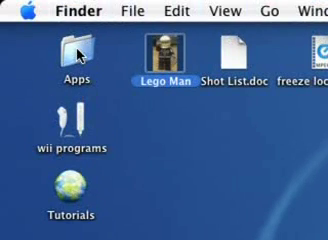
{"action": "left_click", "coordinate": [76, 57]}
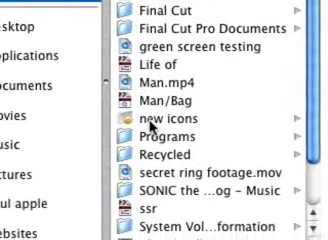
In new icons > Icons, look at Device-USB, then choose Device-Firewire
{"action": "left_click", "coordinate": [150, 124]}
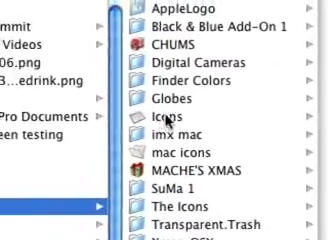
{"action": "left_click", "coordinate": [175, 119]}
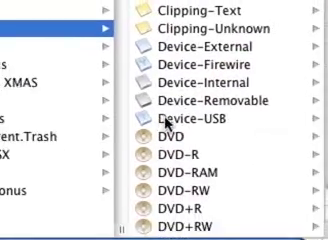
{"action": "left_click", "coordinate": [166, 122]}
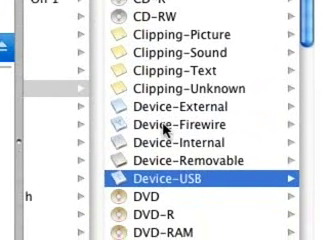
{"action": "left_click", "coordinate": [166, 123]}
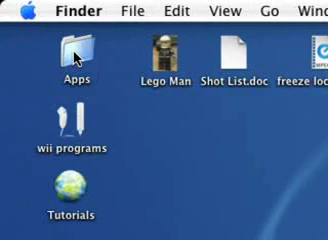
Paste the copied Firewire image onto the Apps folder's Get Info icon and close Info
{"action": "left_click", "coordinate": [76, 56]}
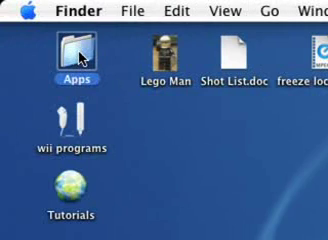
{"action": "right_click", "coordinate": [80, 58]}
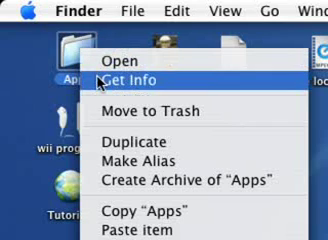
{"action": "left_click", "coordinate": [99, 82]}
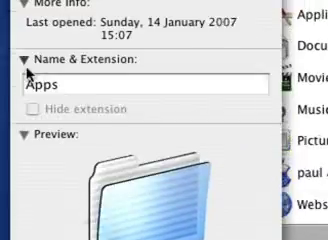
{"action": "left_click", "coordinate": [25, 64]}
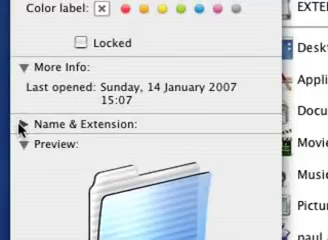
{"action": "left_click", "coordinate": [20, 124]}
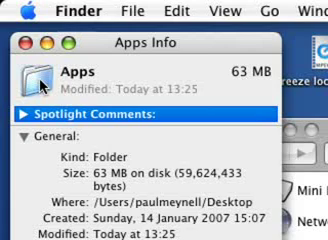
{"action": "key", "text": "super+v"}
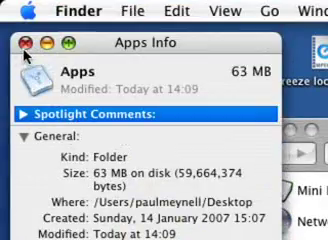
{"action": "left_click", "coordinate": [25, 44]}
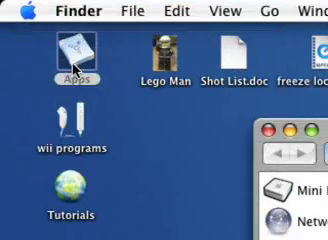
Reopen Get Info for Apps and delete its custom Firewire icon
{"action": "left_click", "coordinate": [237, 121]}
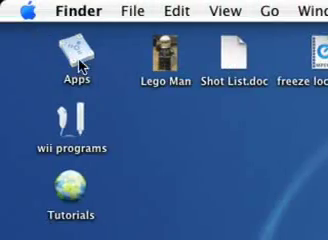
{"action": "left_click", "coordinate": [80, 66]}
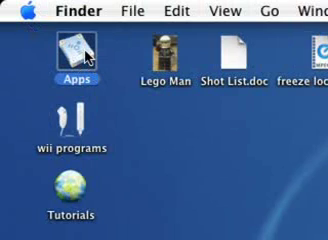
{"action": "right_click", "coordinate": [86, 54]}
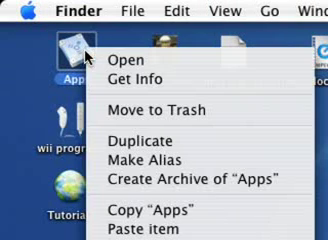
{"action": "left_click", "coordinate": [98, 78]}
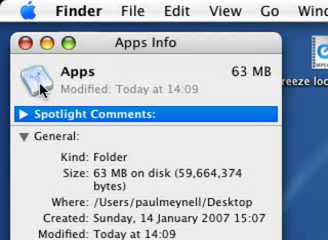
{"action": "key", "text": "BackSpace"}
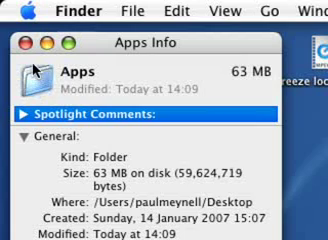
Close the Apps info, open Lego Man > lego man piks, and select DSC00270.JPG
{"action": "left_click", "coordinate": [24, 43]}
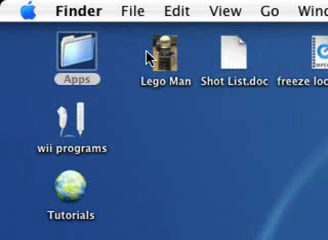
{"action": "left_click", "coordinate": [163, 58]}
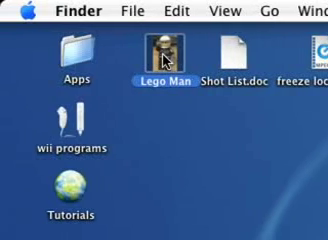
{"action": "key", "text": "super+i"}
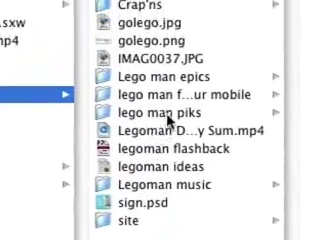
{"action": "left_click", "coordinate": [173, 120]}
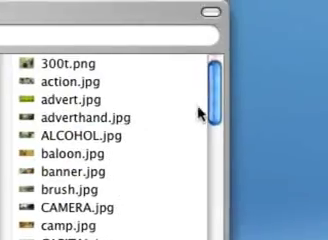
{"action": "scroll", "coordinate": [153, 215], "scroll_direction": "down", "scroll_amount": 5}
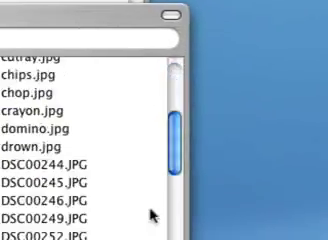
{"action": "scroll", "coordinate": [160, 157], "scroll_direction": "down", "scroll_amount": 5}
{"action": "key", "text": "Down"}
{"action": "key", "text": "Down"}
{"action": "key", "text": "Down"}
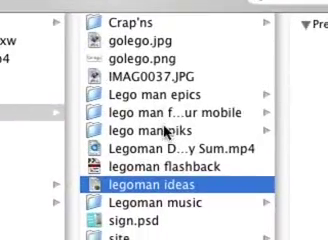
{"action": "left_click", "coordinate": [193, 132]}
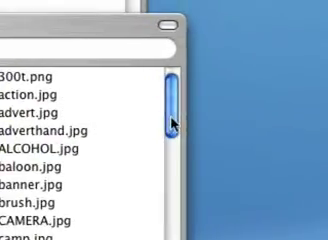
{"action": "left_click_drag", "start_coordinate": [166, 127], "coordinate": [163, 143]}
{"action": "left_click", "coordinate": [152, 130]}
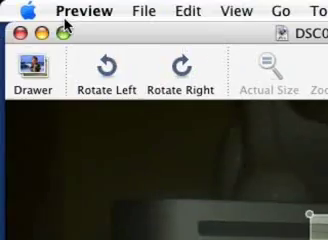
Apply the copied Lego photo as the Apps icon, then close the Info and photo windows
{"action": "left_click_drag", "start_coordinate": [140, 48], "coordinate": [167, 108]}
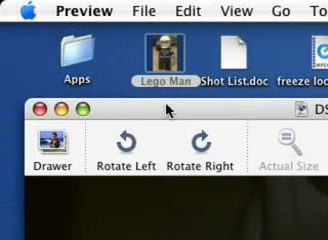
{"action": "left_click", "coordinate": [74, 60]}
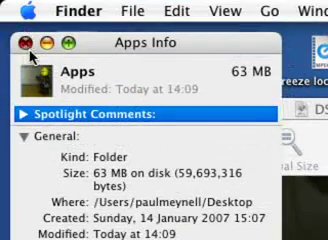
{"action": "left_click", "coordinate": [26, 45]}
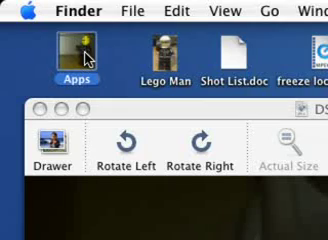
{"action": "left_click", "coordinate": [82, 208]}
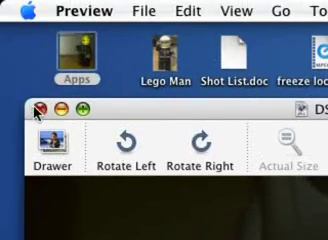
{"action": "left_click", "coordinate": [38, 108]}
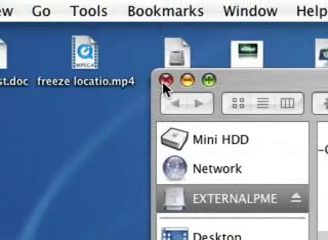
Close the Lego Man folder window and reopen the Apps folder's info window with Cmd-I
{"action": "left_click", "coordinate": [161, 45]}
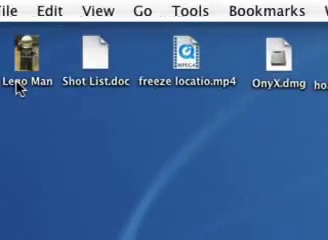
{"action": "left_click", "coordinate": [80, 72]}
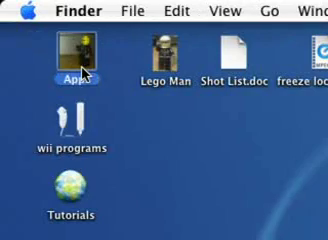
{"action": "key", "text": "super+i"}
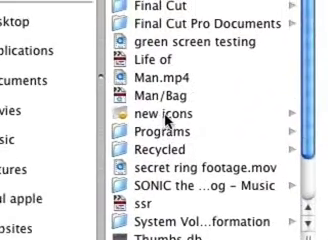
In new icons > The Icons, select Burn, then switch to the Burning icon
{"action": "left_click", "coordinate": [162, 90]}
{"action": "left_click", "coordinate": [197, 118]}
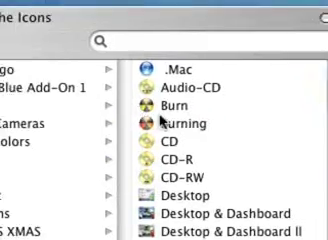
{"action": "left_click", "coordinate": [150, 115]}
{"action": "left_click", "coordinate": [131, 125]}
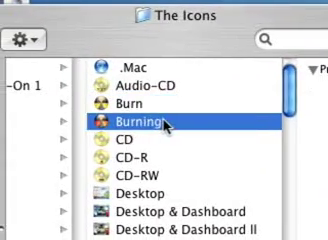